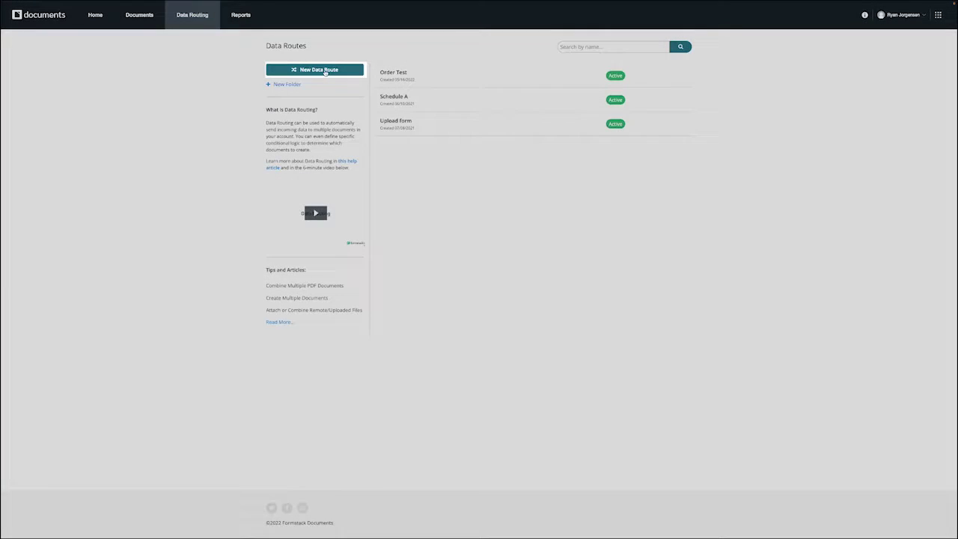
- Create a new data route named 'Order Form'
left_click(325, 70)
left_click(380, 117)
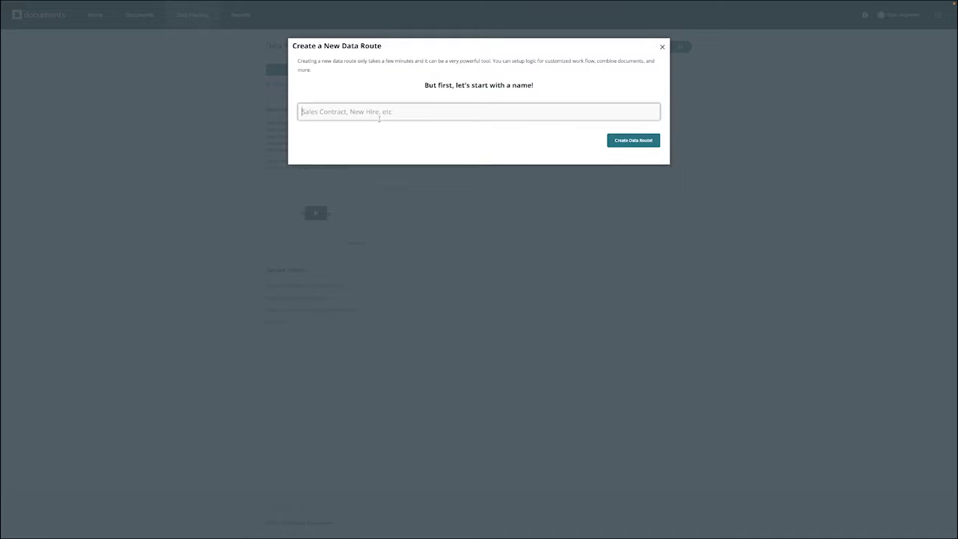
type("Order Form")
left_click(620, 142)
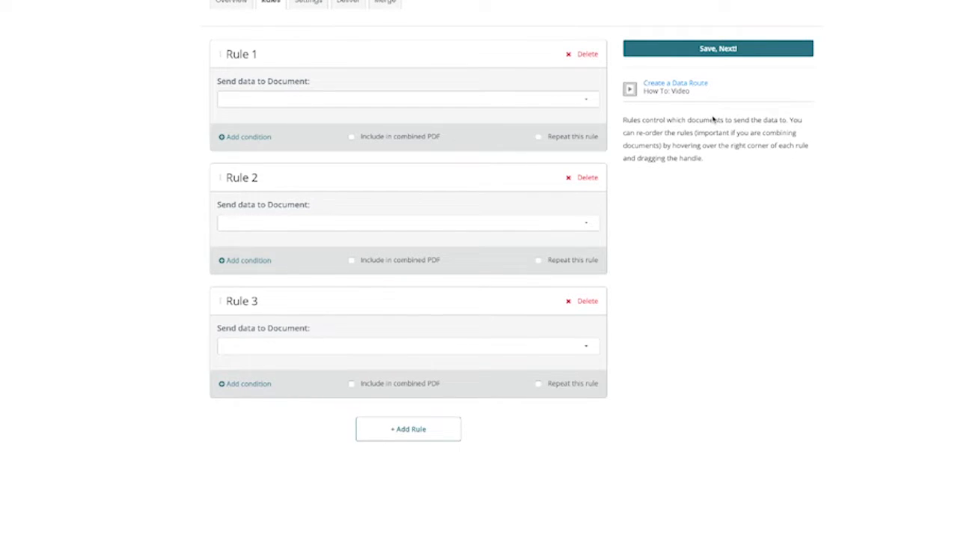
- Pick Receipt as Rule 1's target document and Invoice as Rule 2's
left_click(553, 101)
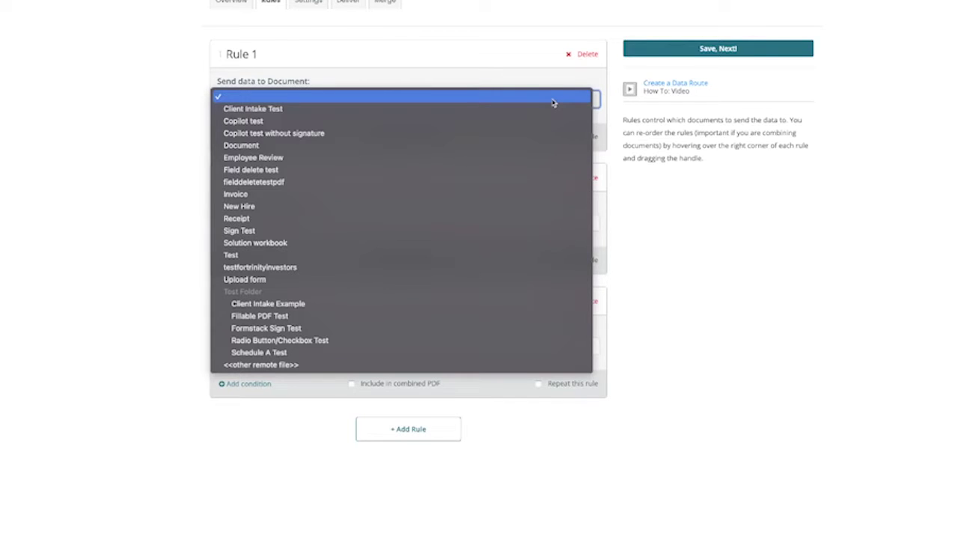
key("r")
key("Return")
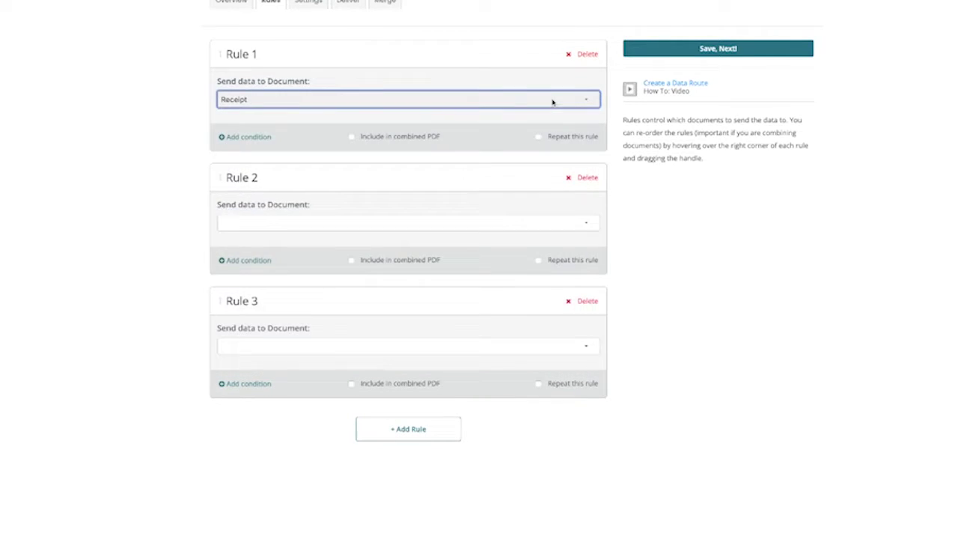
left_click(529, 224)
key("i")
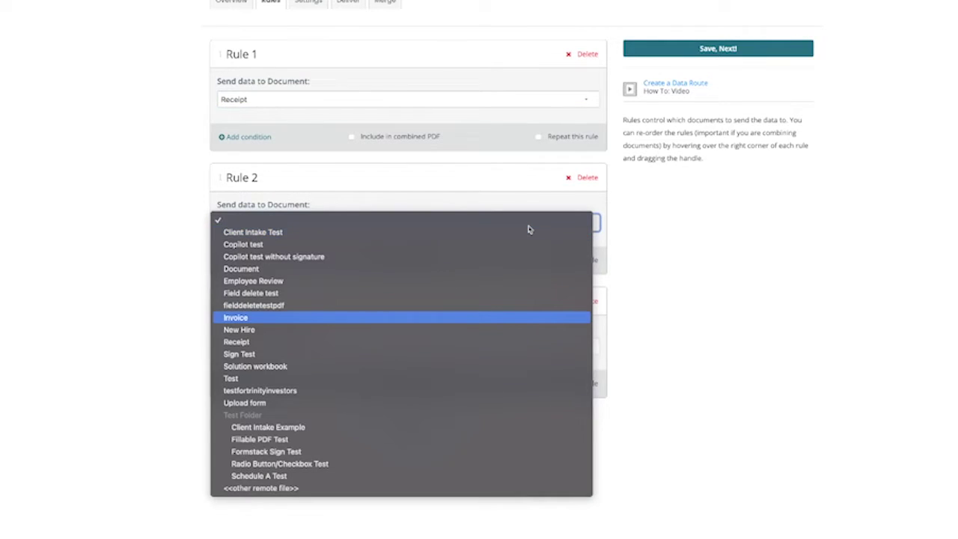
key("Return")
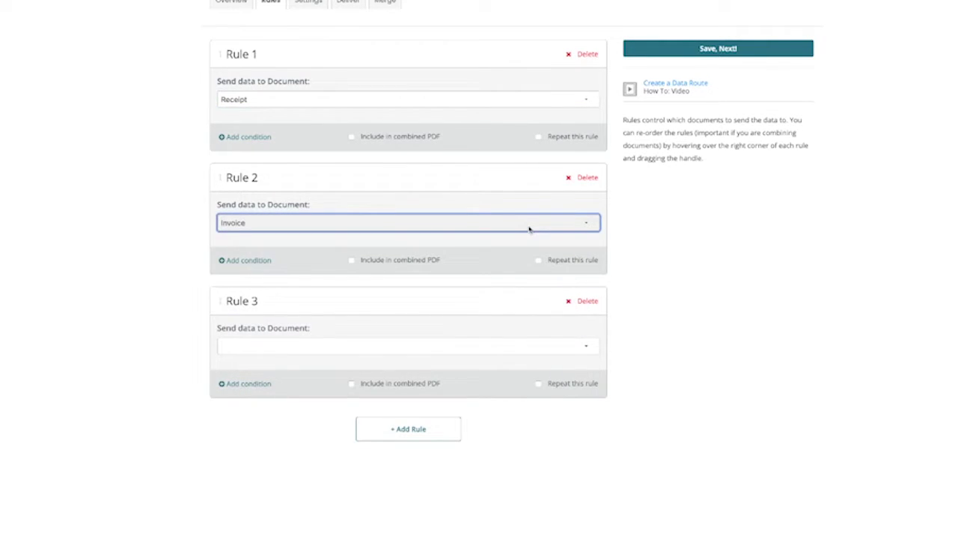
- Add a Rule 2 condition: {$Paymentstatus} Equals 'Unpaid'
left_click(255, 261)
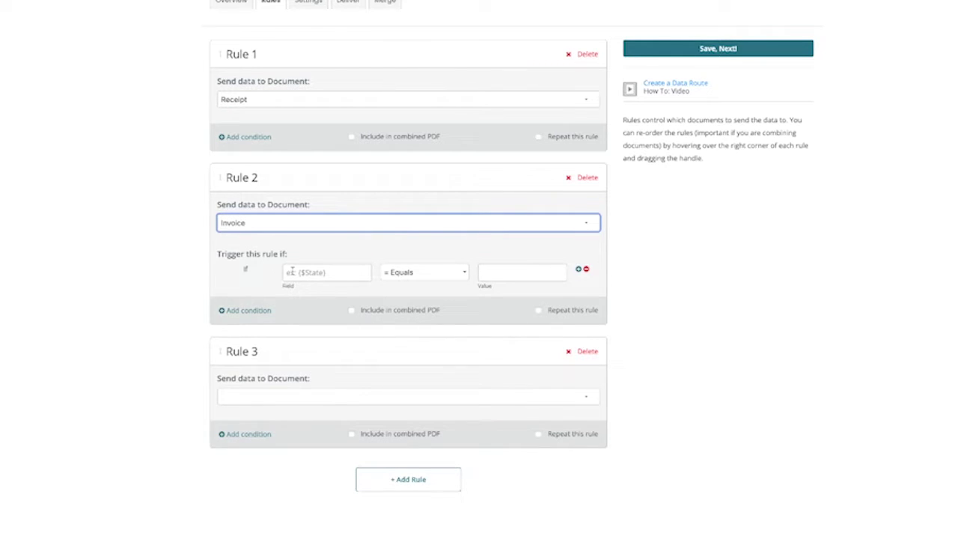
left_click(303, 272)
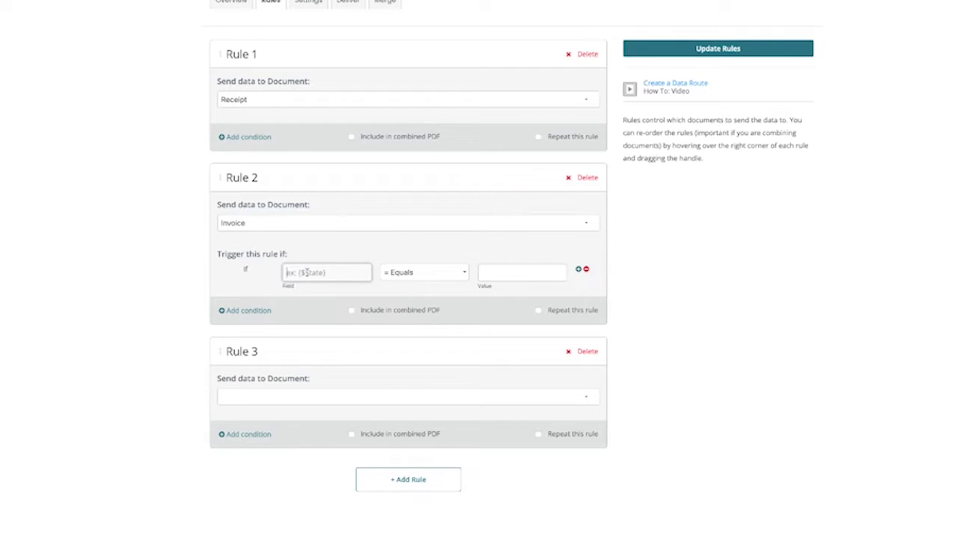
type("{$Paymentstatus}")
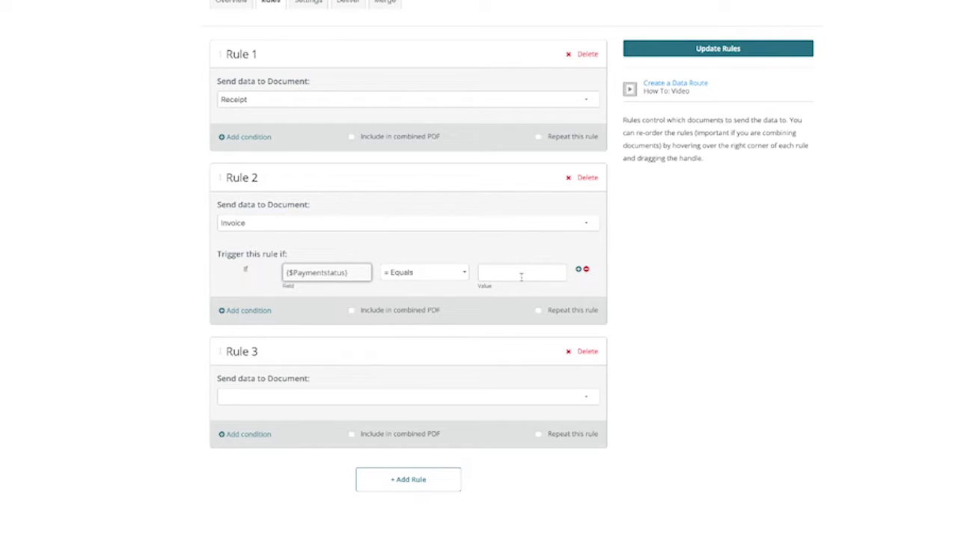
left_click(521, 274)
type("Unpaid")
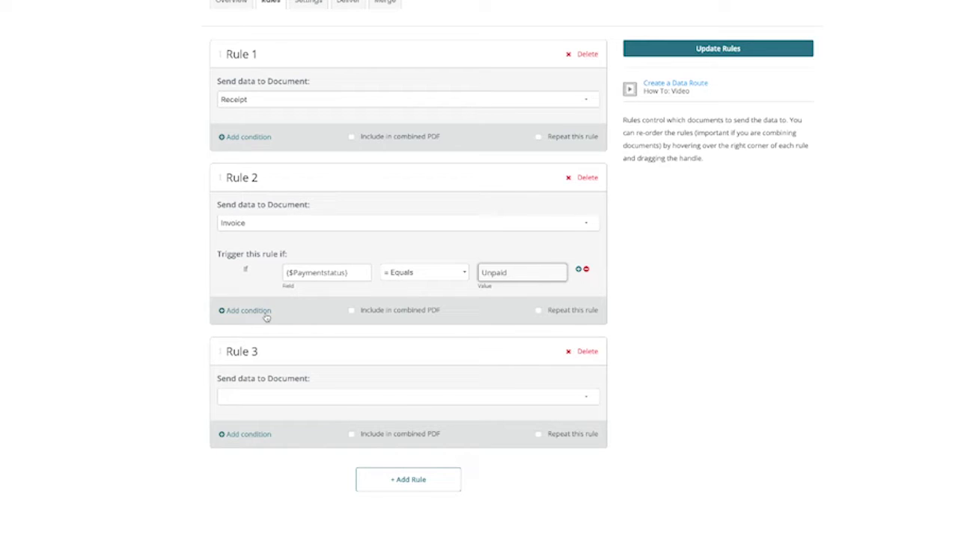
left_click(266, 315)
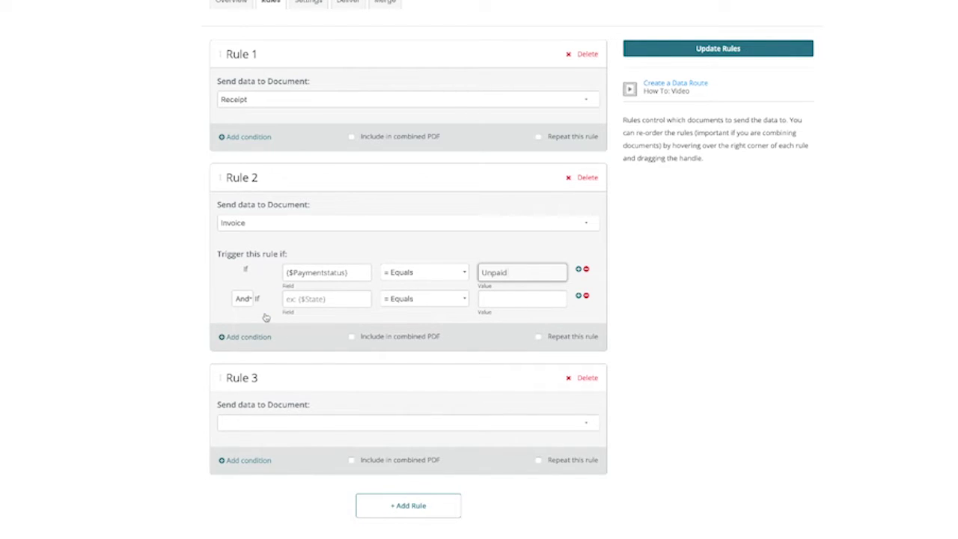
left_click(252, 300)
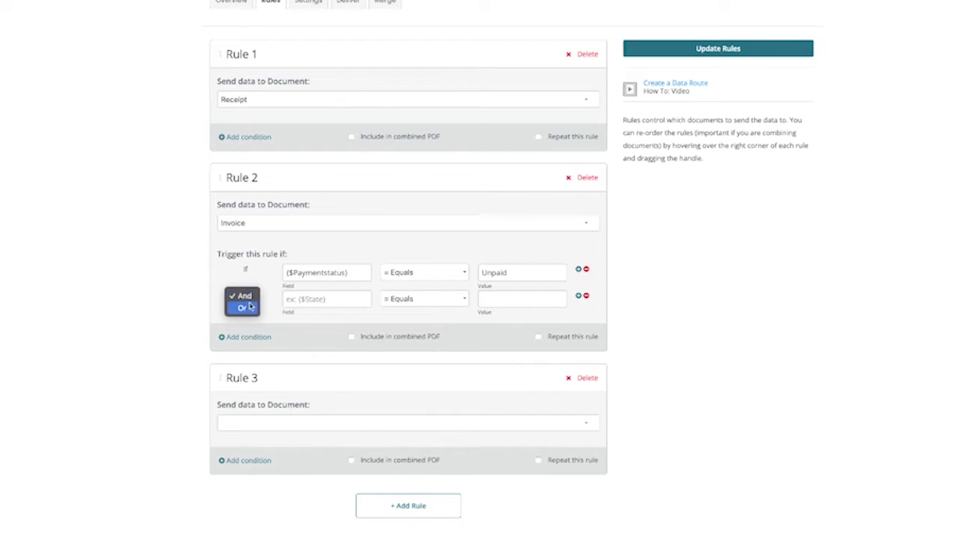
left_click(245, 308)
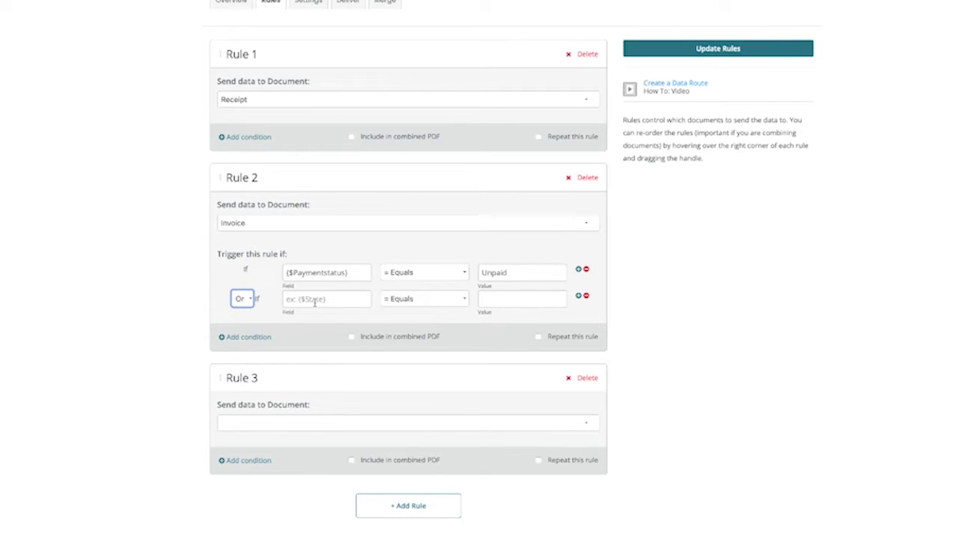
left_click(586, 297)
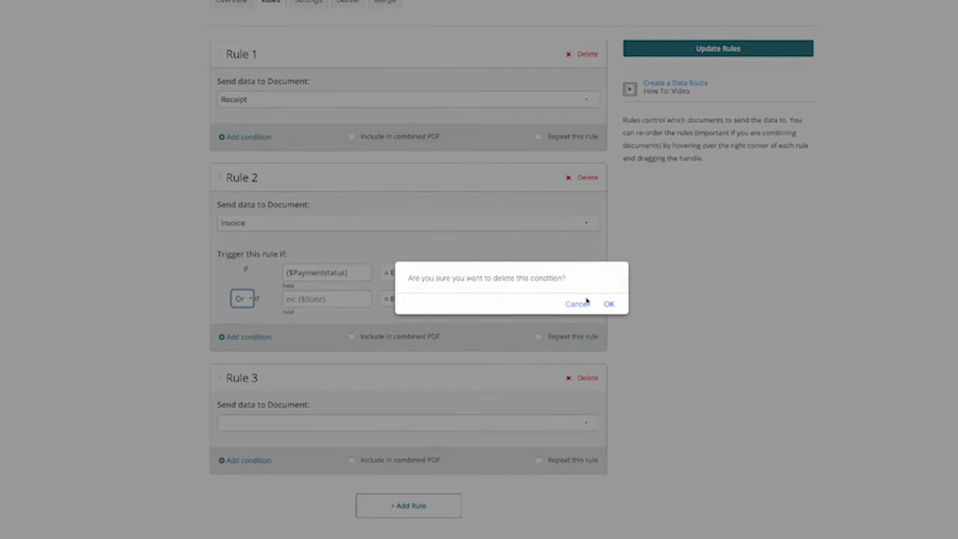
left_click(610, 304)
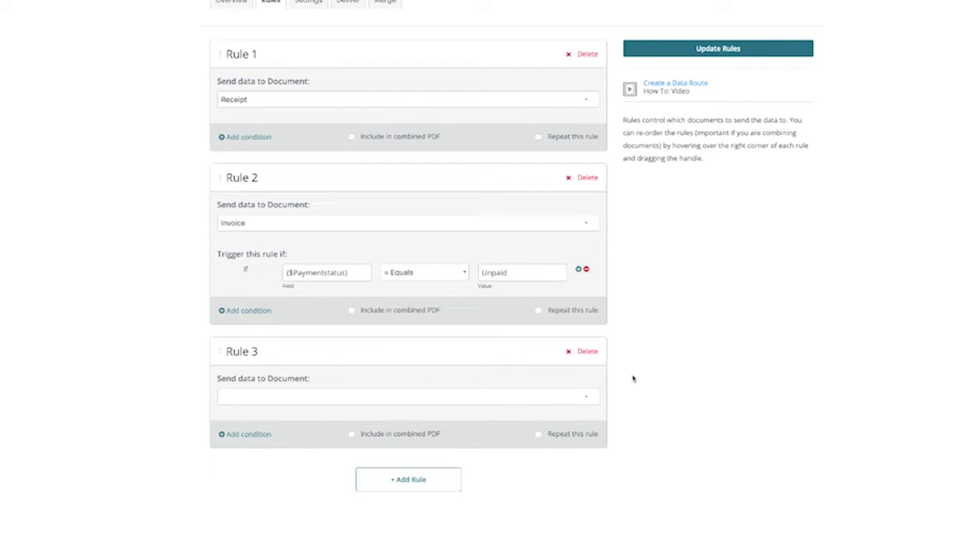
- Set Rule 3 to <<other remote file>> with file URL {$supporting_payment_documentation}
left_click(582, 395)
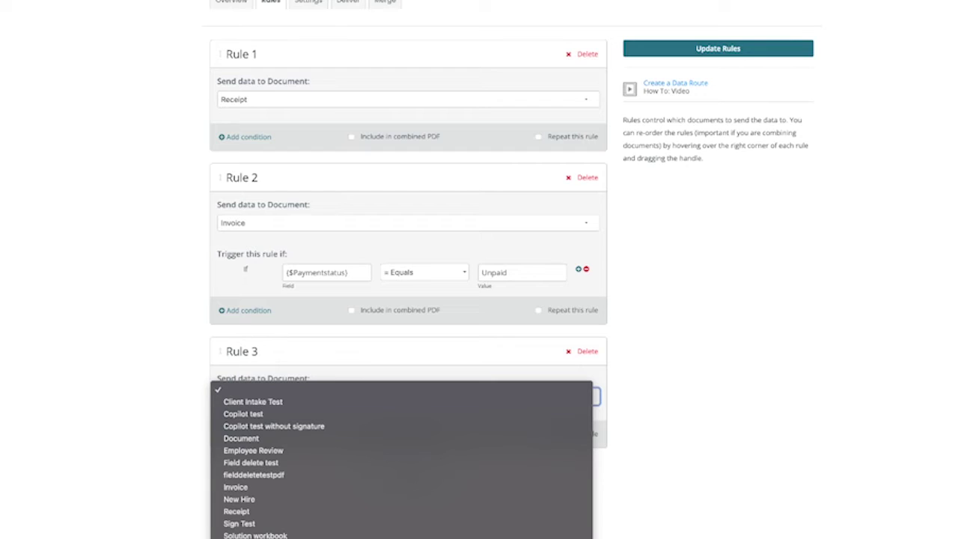
key("Return")
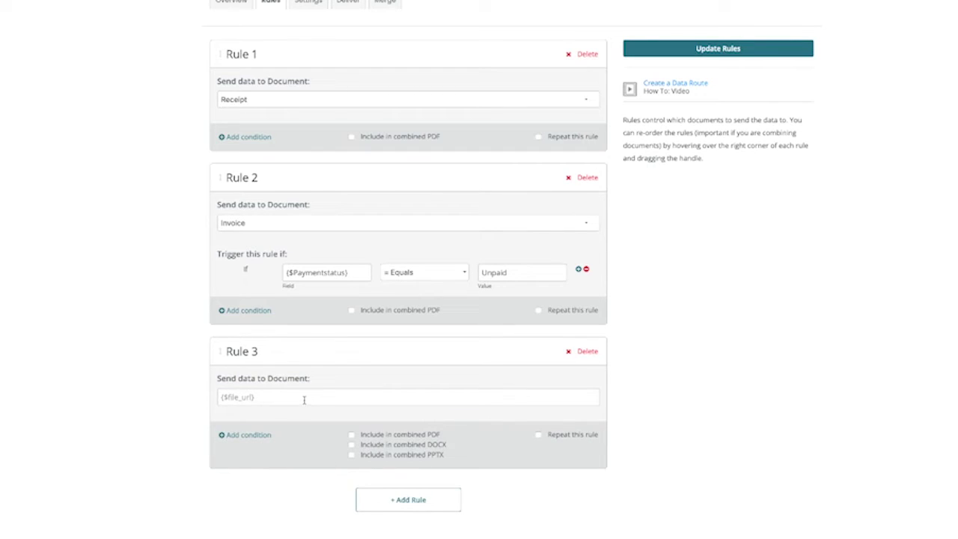
left_click(305, 398)
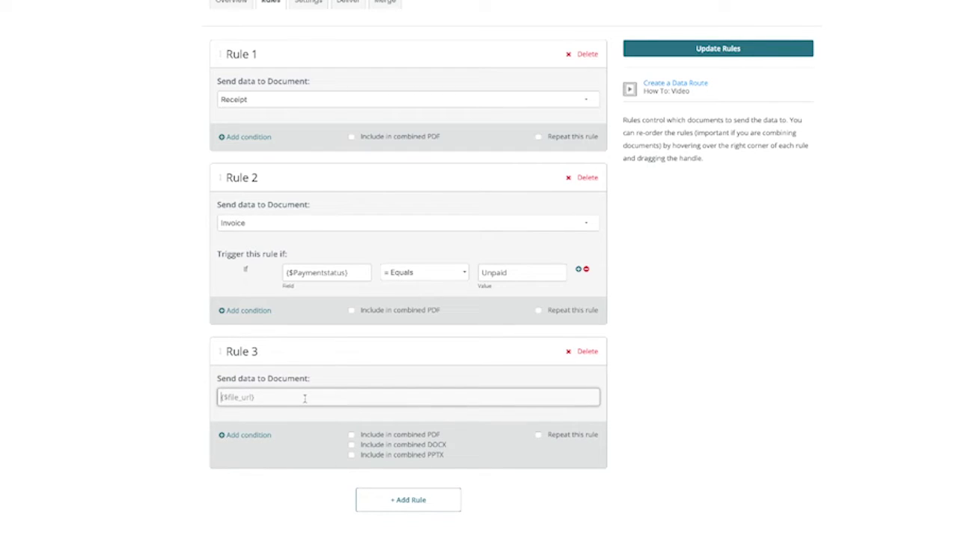
type("{$supporting_payment_documentation}")
- Tick Include in combined PDF on Rules 3, 2 and 1, then save with Update Rules
left_click(352, 435)
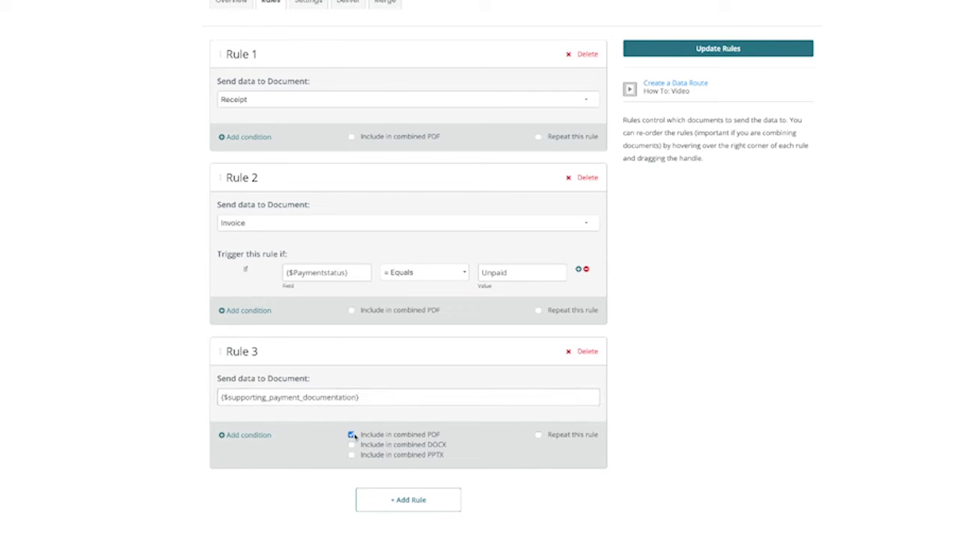
left_click(351, 310)
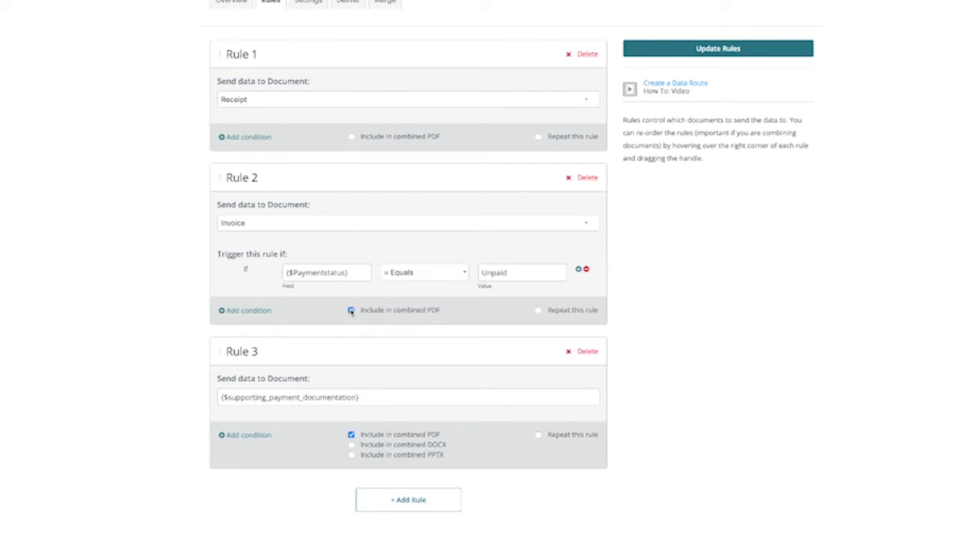
left_click(351, 137)
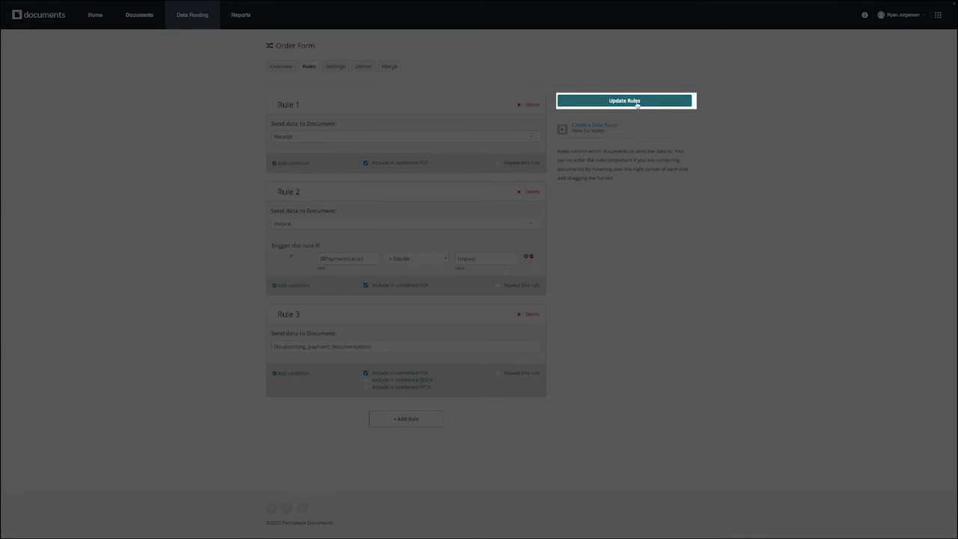
left_click(637, 102)
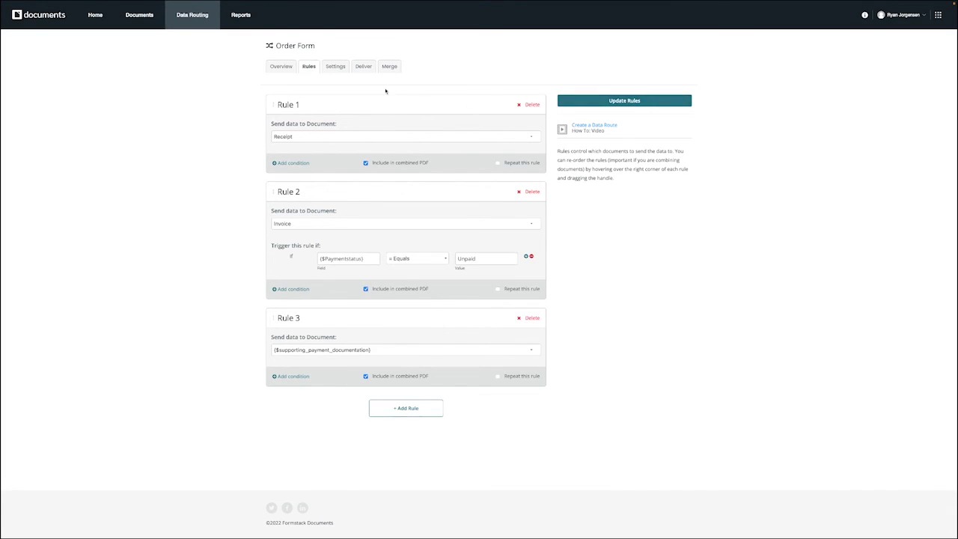
- Start and discard an Email delivery on the Deliver tab, then show the Resource Center
left_click(361, 68)
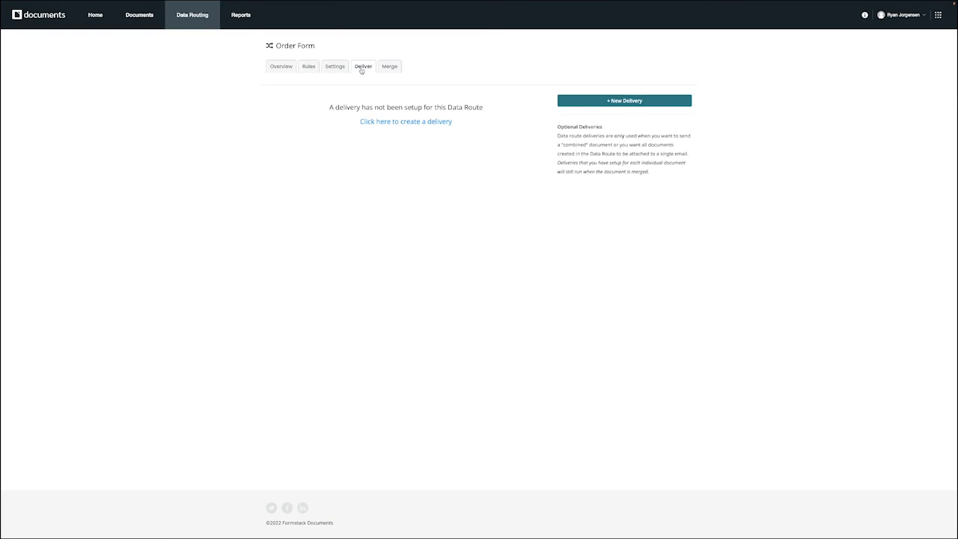
left_click(581, 102)
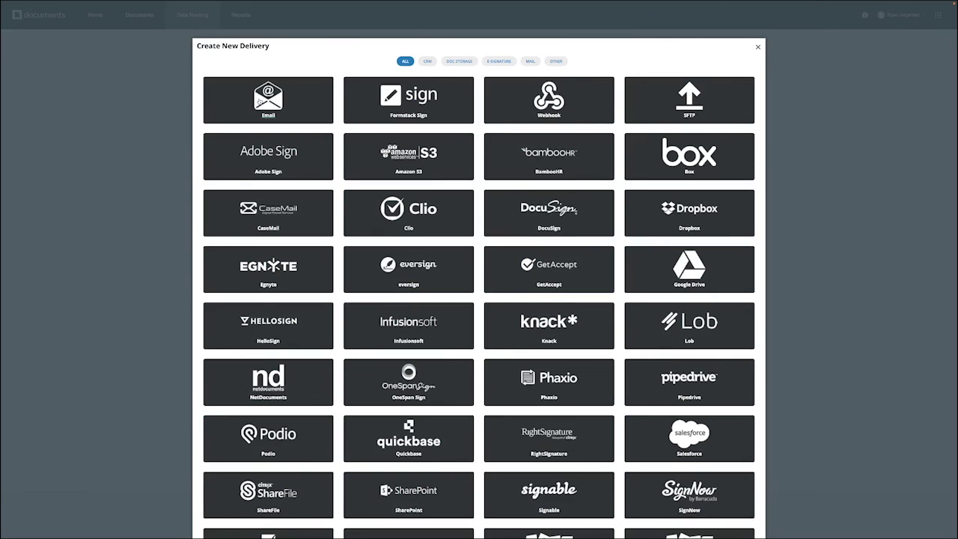
left_click(259, 101)
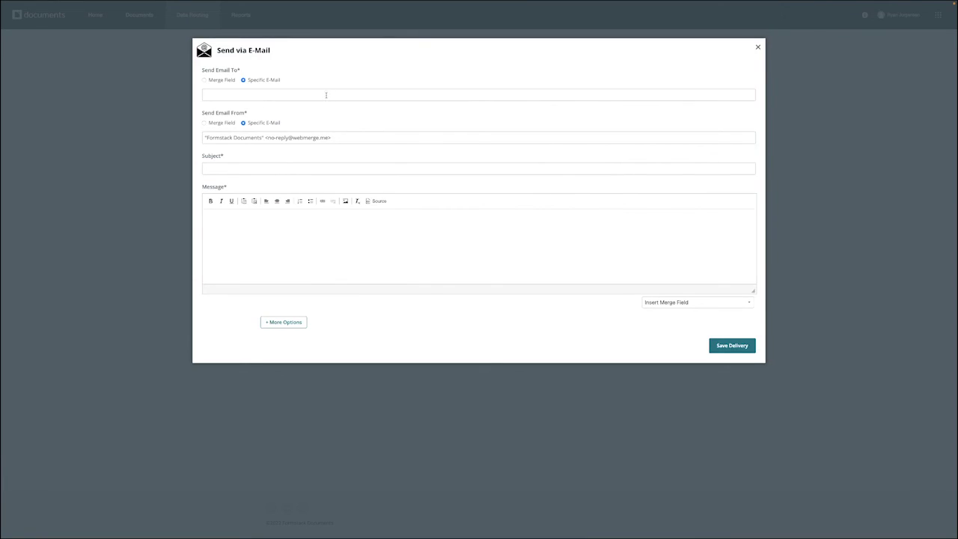
left_click(153, 139)
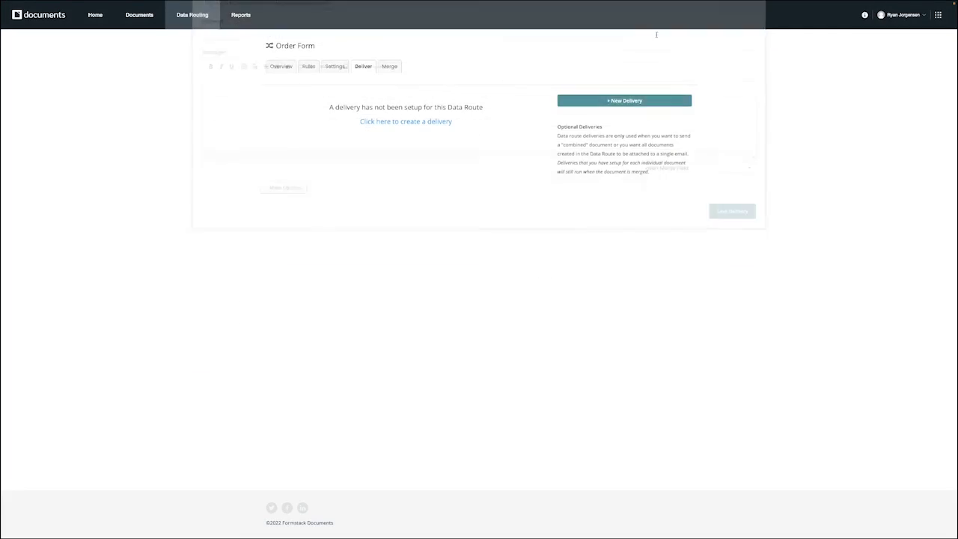
left_click(864, 15)
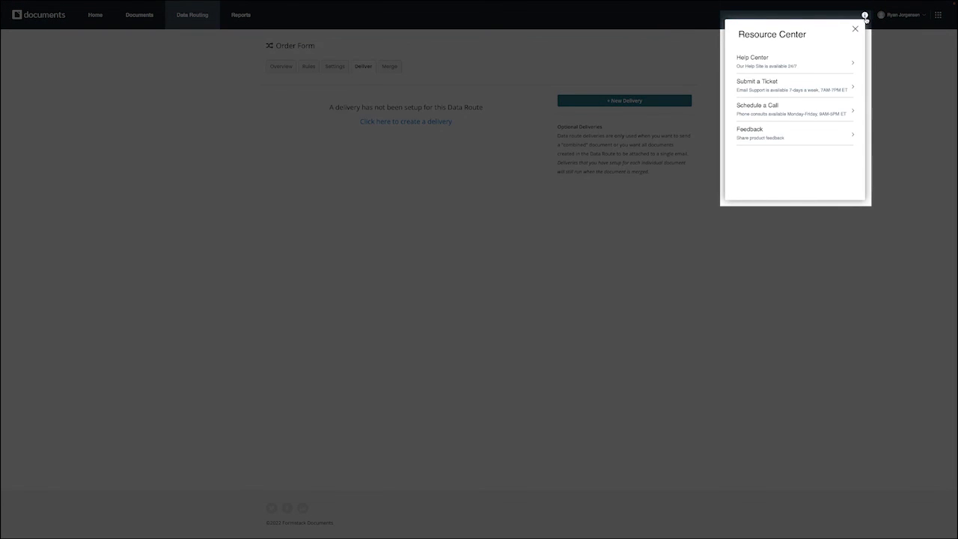